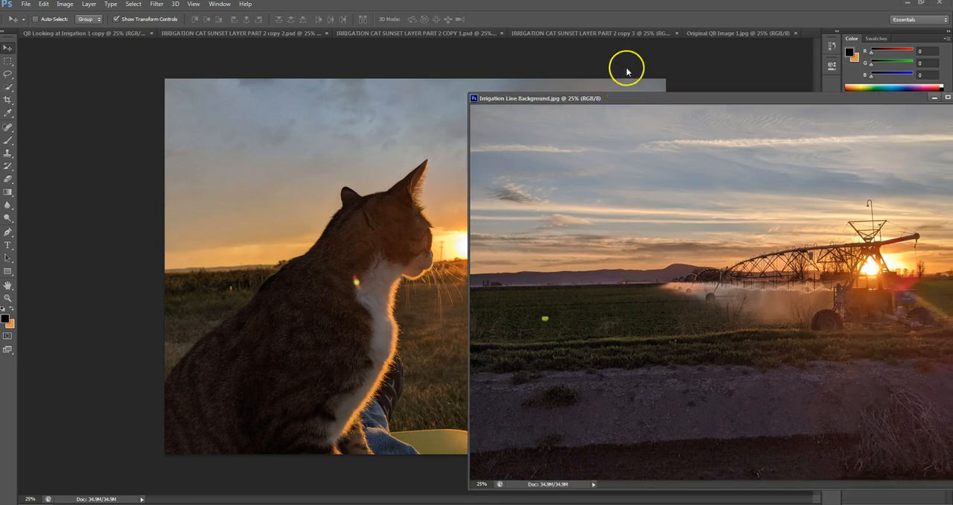
Step: Float the Original QB Image 1.jpg document in its own window and arrange it beside the Irrigation Line Background.jpg window
drag(729, 34, 191, 71)
drag(370, 68, 269, 72)
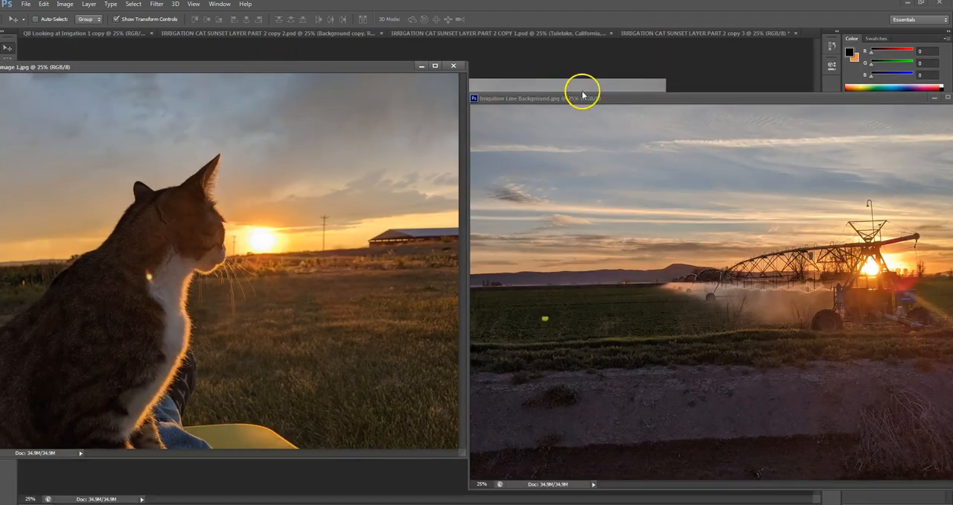
drag(614, 102, 428, 90)
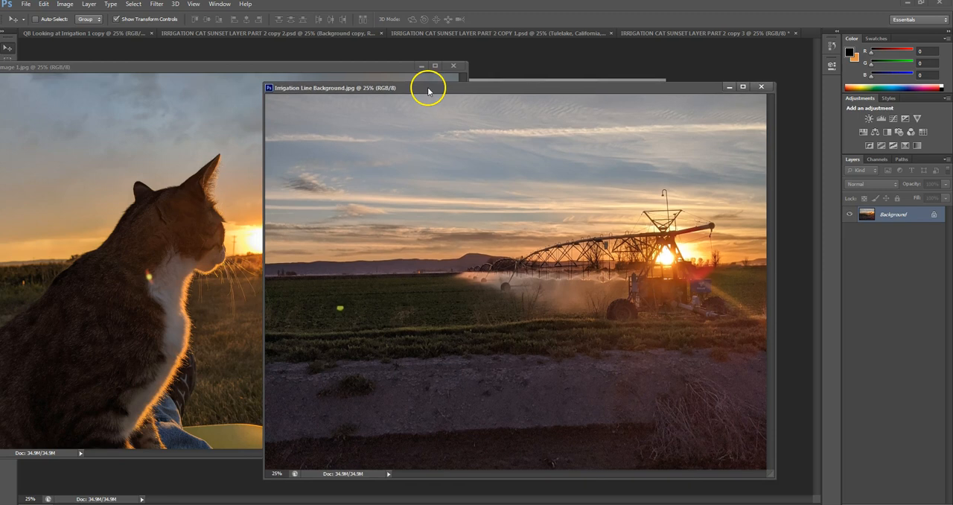
Step: Duplicate the Background layer of Irrigation Line Background.jpg as "Background copy" within the same document
click(478, 248)
drag(557, 249, 575, 127)
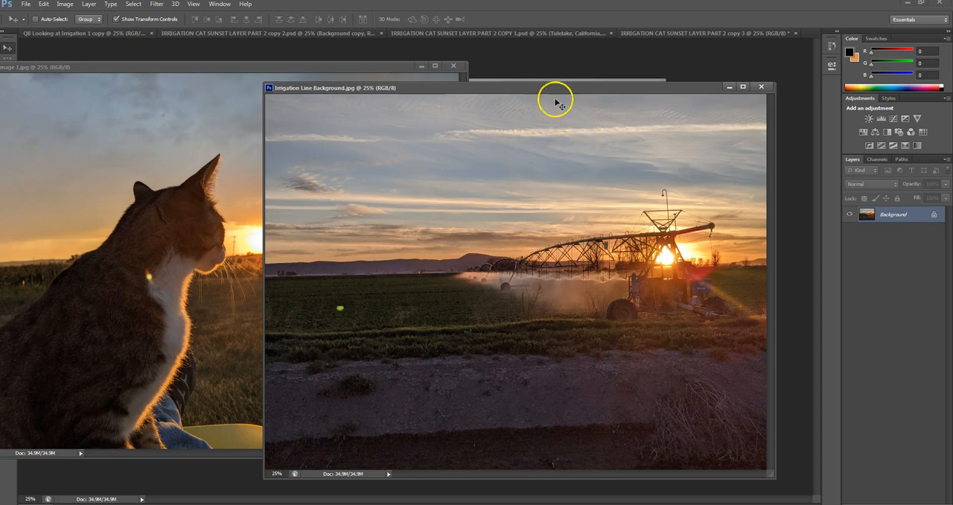
right_click(890, 216)
click(882, 236)
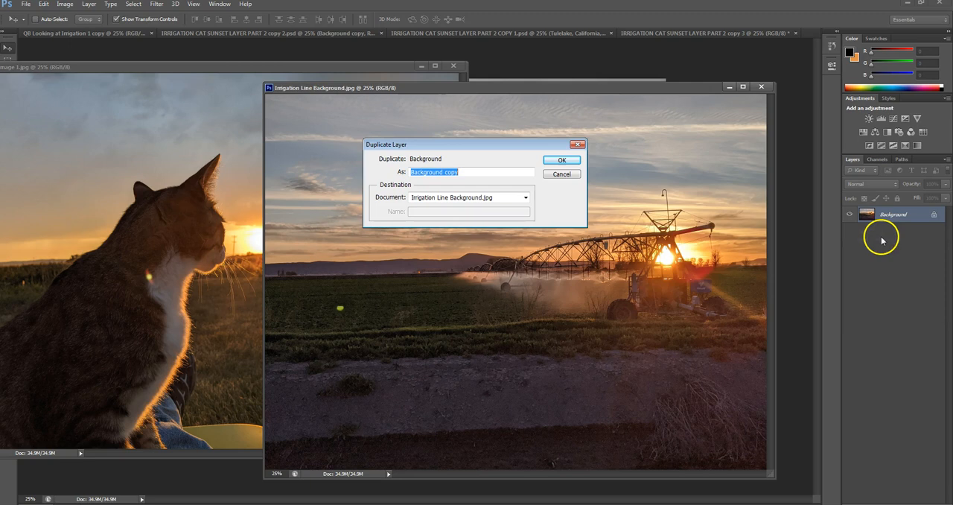
click(559, 161)
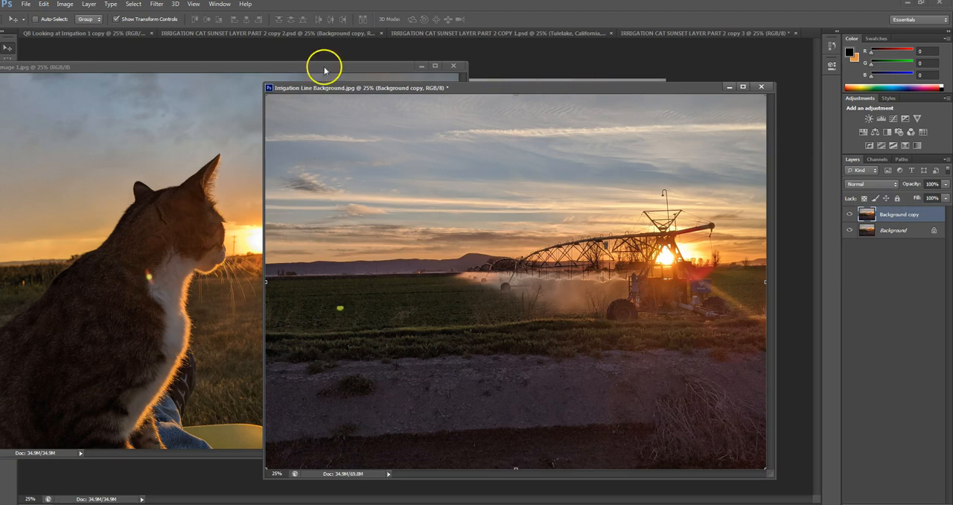
Step: Copy the cat photo from Original QB Image 1.jpg into Irrigation Line Background.jpg as a new layer covering the canvas
click(224, 63)
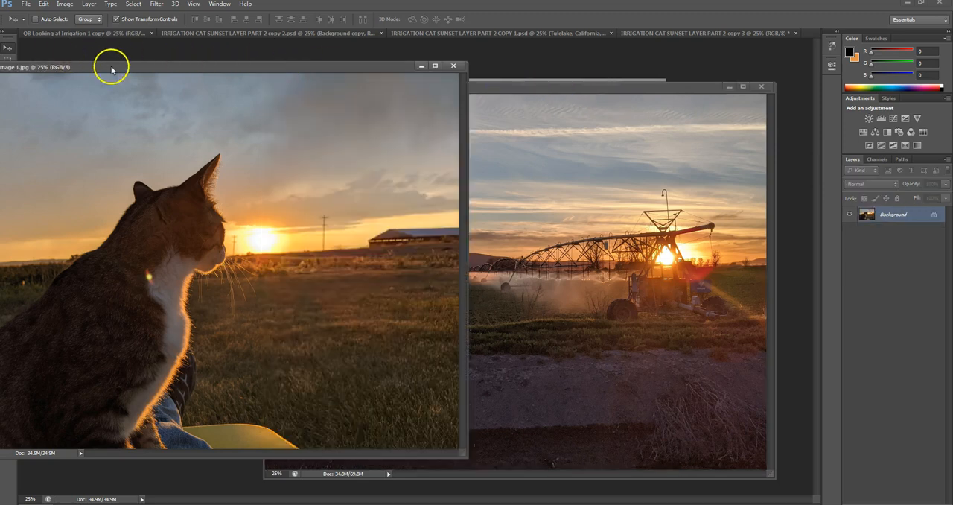
drag(140, 205, 451, 209)
drag(500, 87, 434, 58)
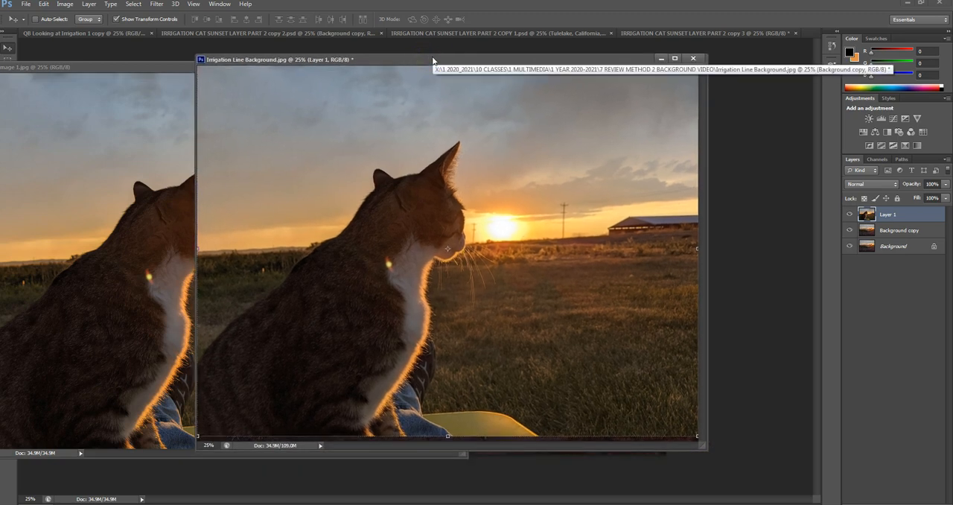
Step: Close the Original QB Image 1.jpg document and reposition the Irrigation Line Background.jpg window in the workspace
click(143, 63)
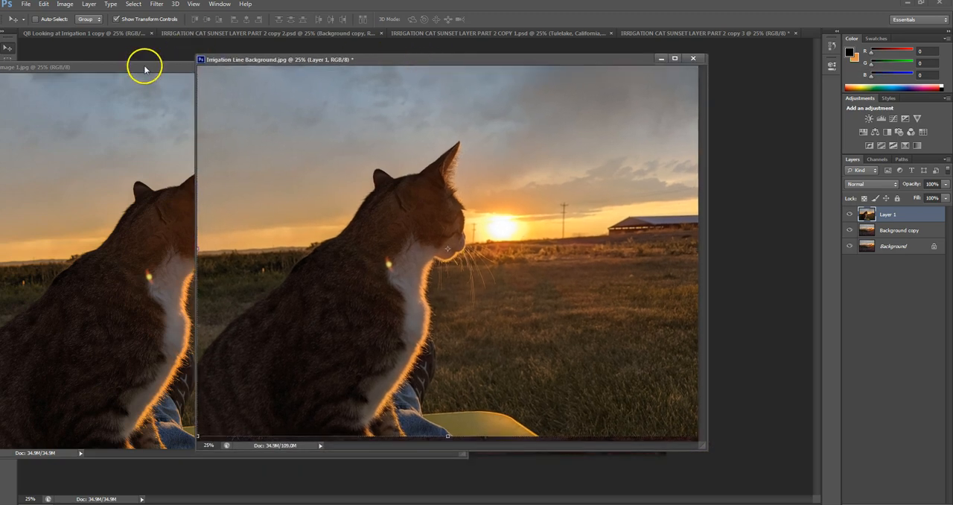
click(145, 69)
click(454, 66)
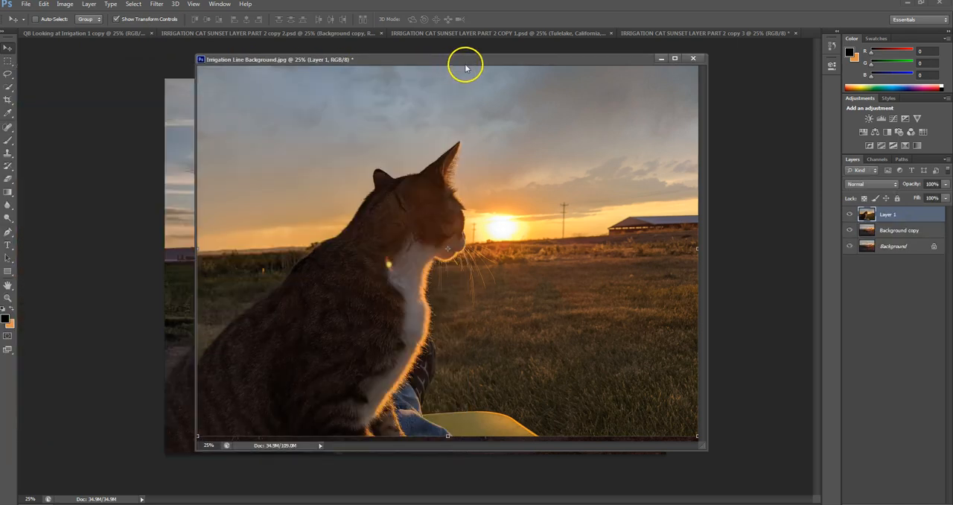
drag(478, 62, 447, 67)
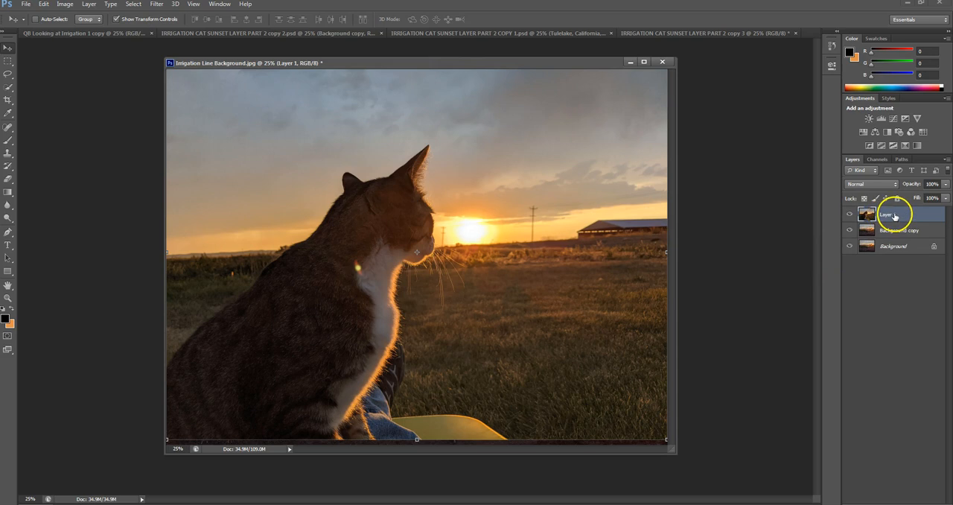
Step: Move Layer 1 below Background copy, check the stacking by toggling Background copy's visibility, and leave Background copy selected
drag(891, 215, 894, 237)
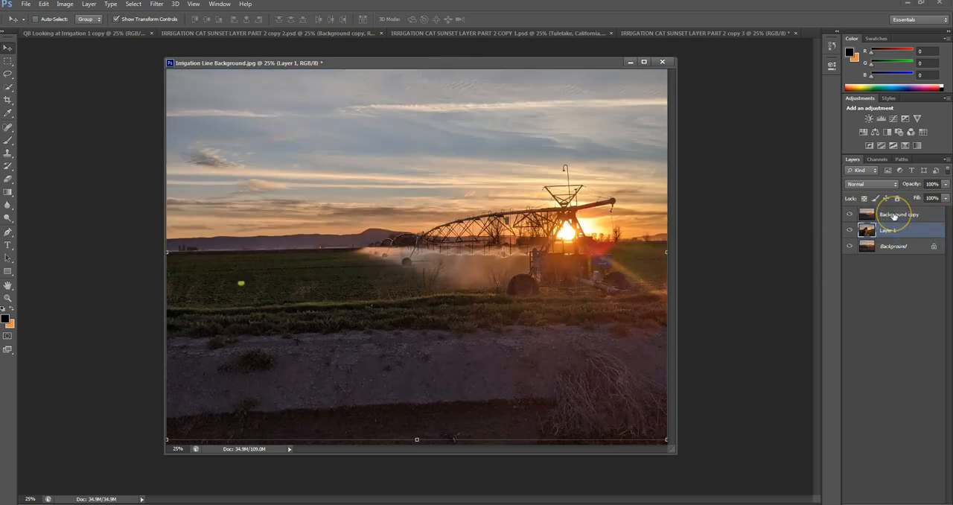
click(849, 216)
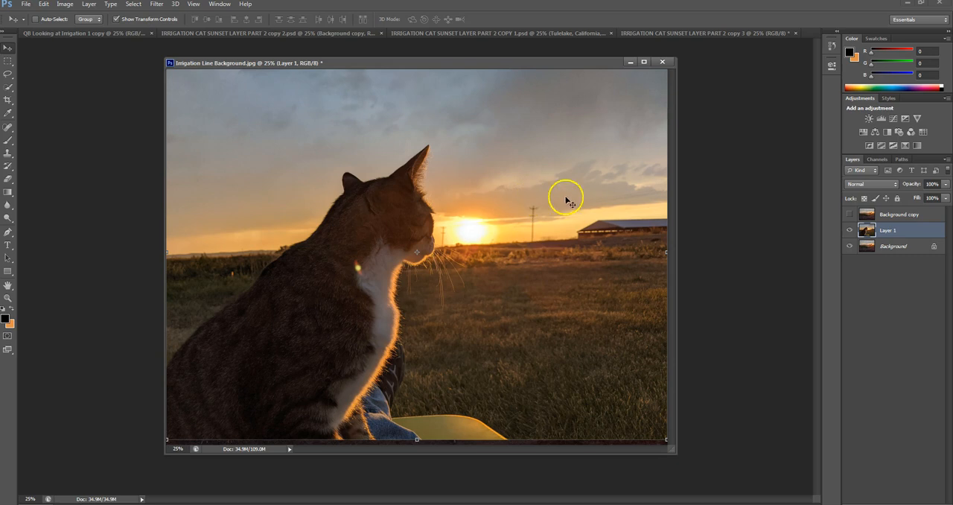
click(849, 215)
click(895, 216)
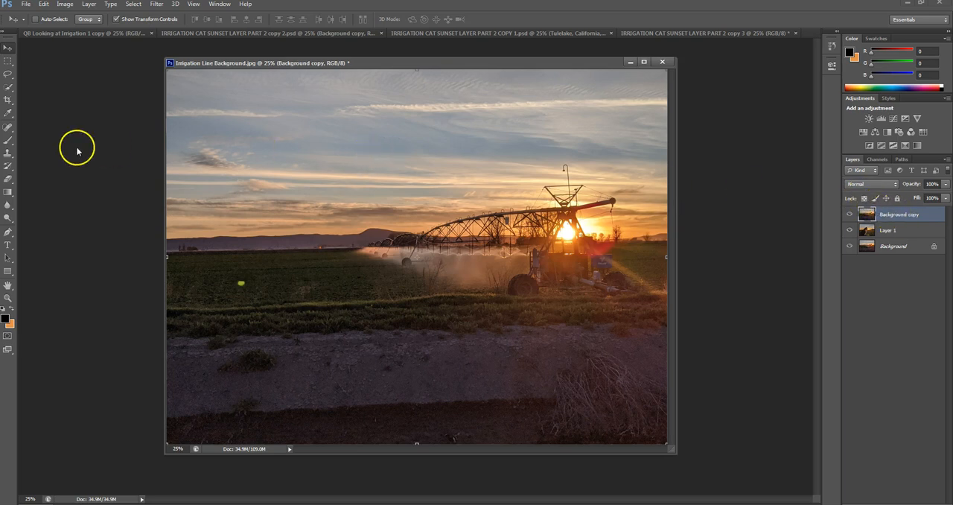
Step: Set up the Eraser tool with 30% opacity and check its soft brush settings
click(8, 180)
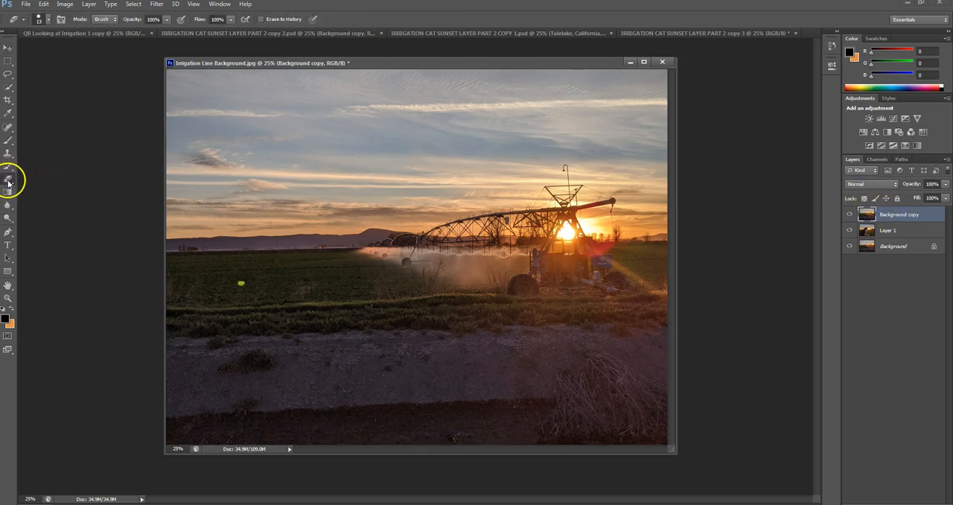
click(167, 20)
drag(168, 33, 135, 33)
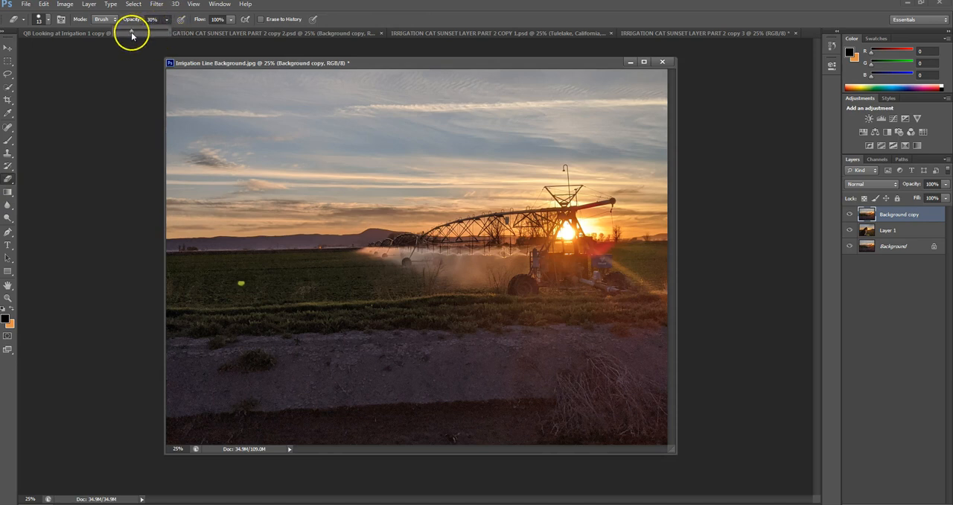
click(49, 21)
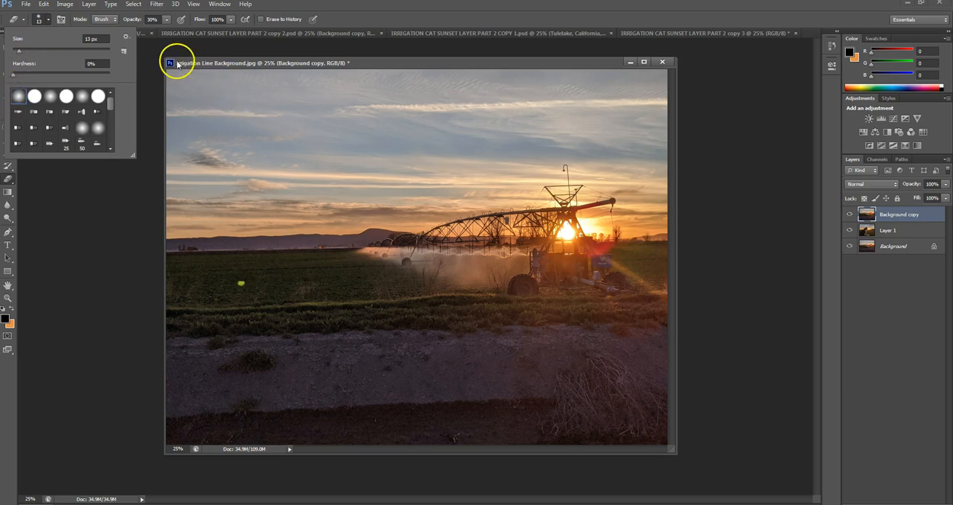
click(99, 233)
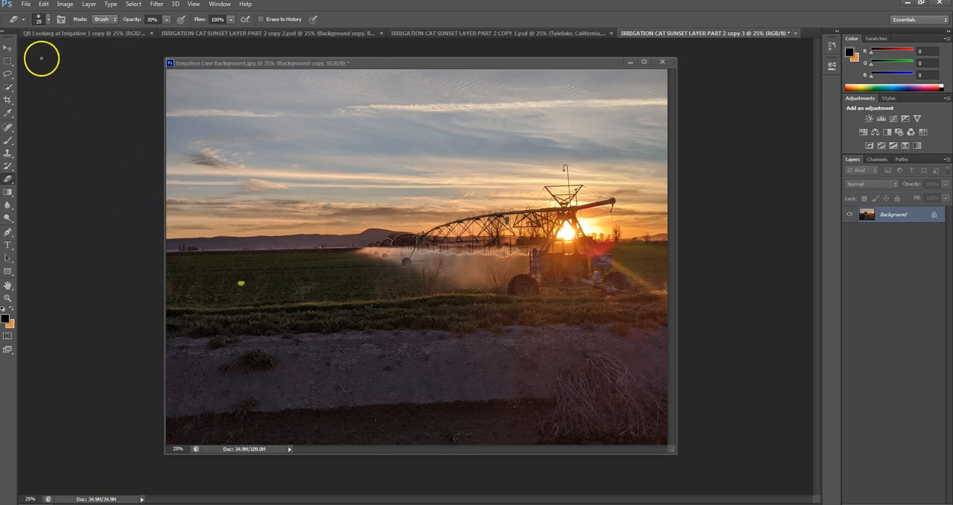
Step: Enlarge the Eraser brush to 900 px and make Irrigation Line Background.jpg the active document again
click(7, 49)
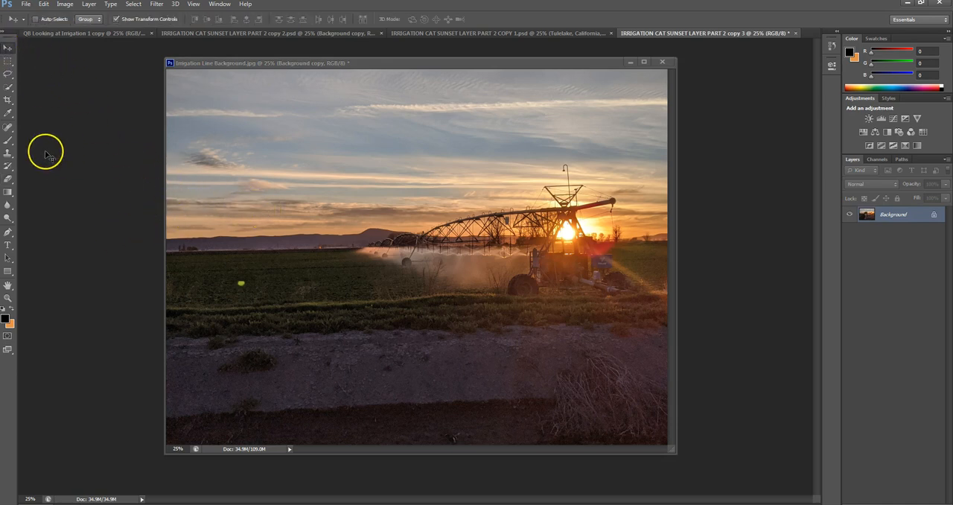
key(e)
click(212, 238)
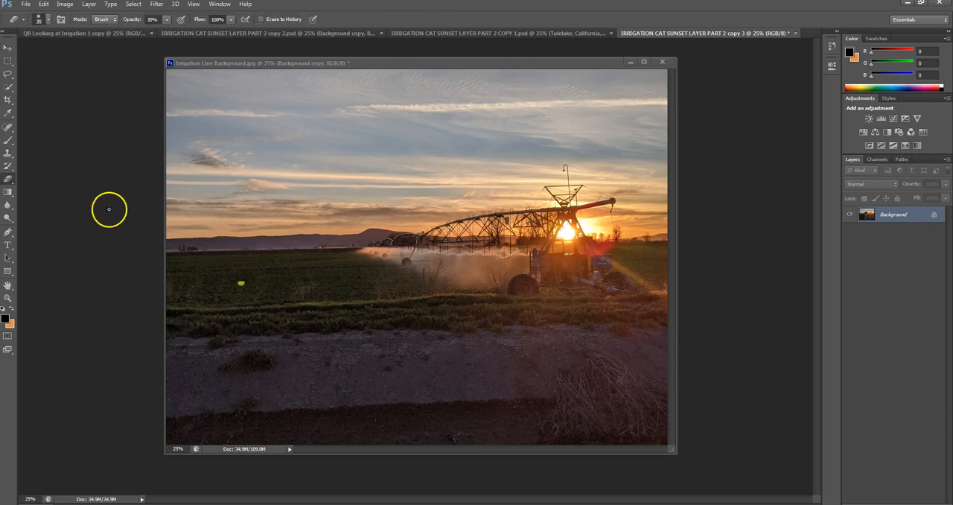
key(])
key(])
key(])
key(])
key(])
key(])
key(])
key(])
key(])
key(])
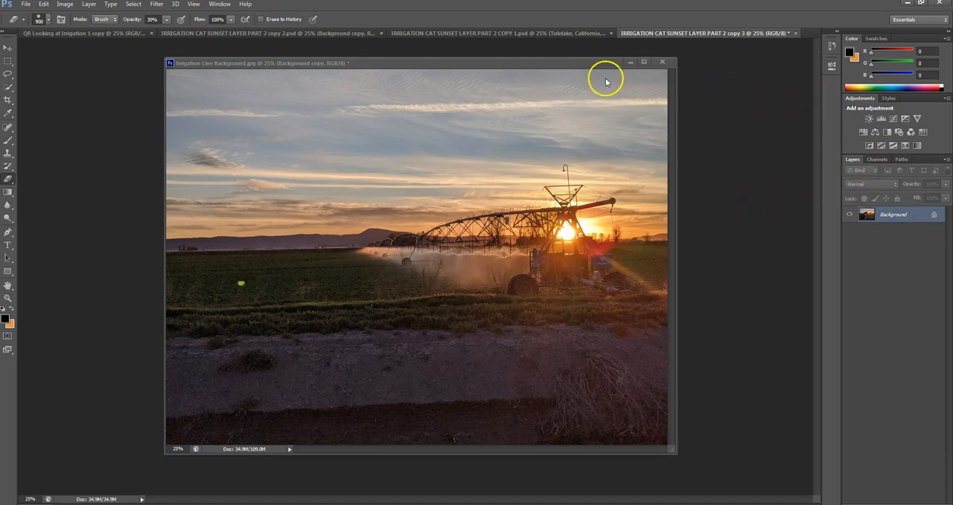
click(559, 66)
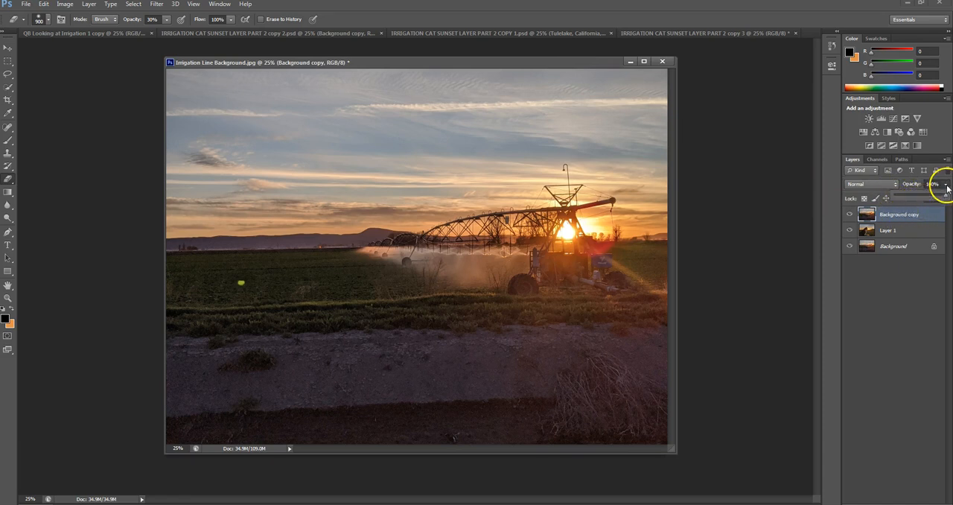
Step: Erase over the cat with Background copy lowered to 85% opacity as a guide, and restore the layer to 100%
drag(940, 198, 939, 197)
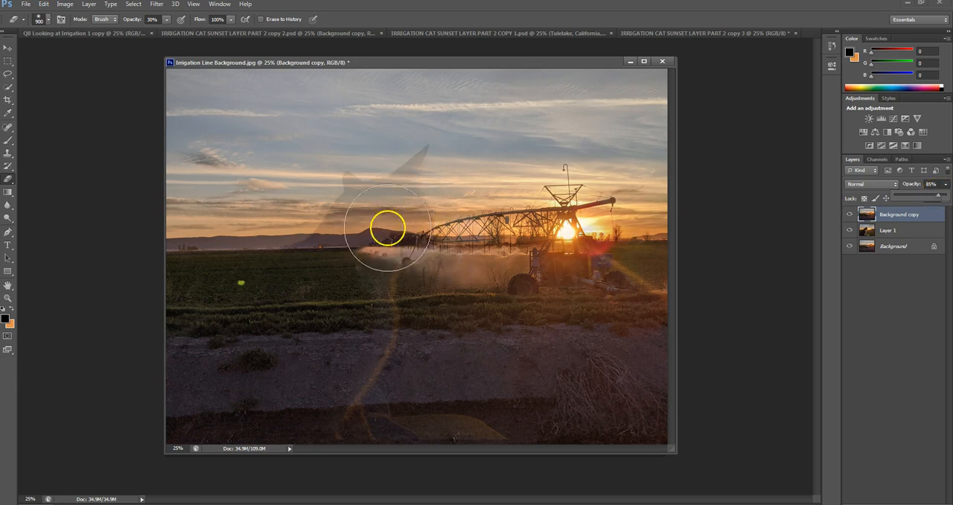
click(356, 253)
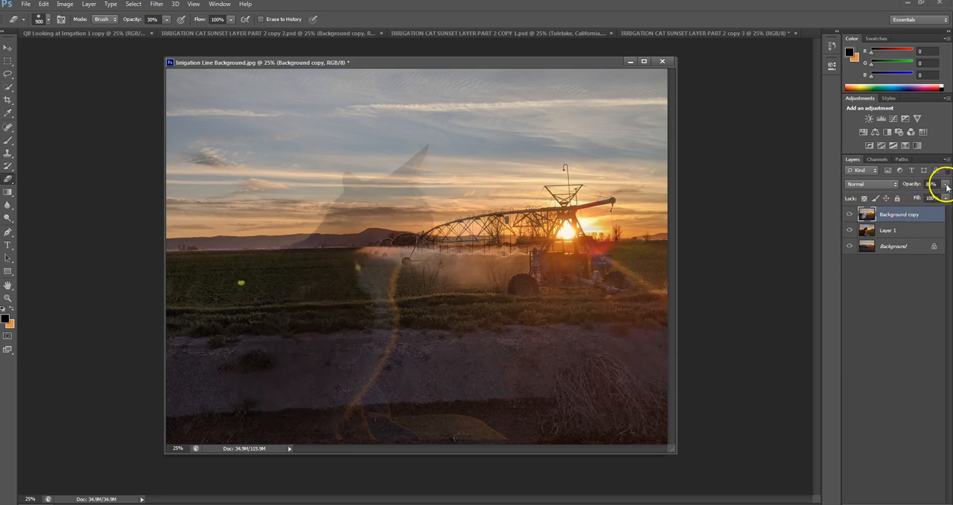
drag(948, 197, 949, 198)
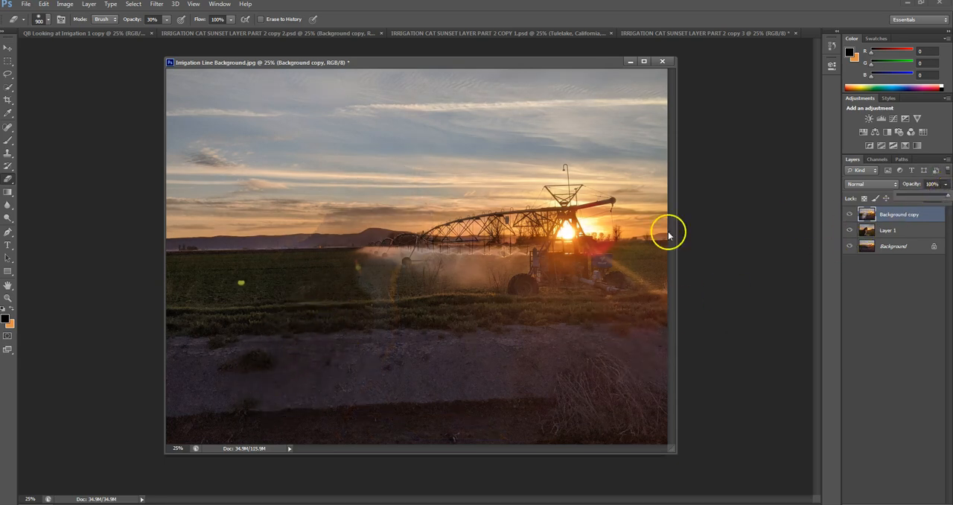
Step: Erase Background copy over the cat's body and head, reducing the Eraser brush to 600 px for the head and outline
mouse_move(338, 258)
mouse_down()
mouse_move(362, 264)
mouse_move(321, 288)
mouse_move(339, 285)
mouse_move(374, 246)
mouse_move(343, 262)
mouse_move(382, 224)
mouse_move(374, 227)
mouse_move(407, 217)
mouse_move(364, 230)
mouse_move(395, 219)
mouse_move(398, 208)
mouse_move(377, 224)
mouse_move(413, 218)
mouse_move(395, 232)
mouse_move(402, 224)
mouse_move(390, 202)
mouse_move(370, 213)
mouse_move(368, 200)
mouse_move(369, 215)
mouse_move(360, 220)
mouse_move(372, 207)
mouse_move(352, 233)
mouse_move(365, 221)
mouse_move(393, 227)
mouse_move(364, 271)
mouse_move(375, 285)
mouse_move(335, 337)
mouse_move(302, 346)
mouse_move(383, 217)
mouse_move(329, 267)
mouse_move(341, 260)
mouse_move(300, 281)
mouse_move(249, 350)
mouse_move(317, 299)
mouse_move(260, 365)
mouse_move(325, 312)
mouse_move(291, 368)
mouse_move(337, 334)
mouse_move(338, 353)
mouse_move(292, 388)
mouse_move(335, 368)
mouse_move(271, 420)
mouse_move(225, 377)
mouse_move(243, 351)
mouse_move(245, 367)
mouse_move(183, 397)
mouse_move(187, 405)
mouse_move(230, 374)
mouse_move(304, 292)
mouse_move(208, 403)
mouse_move(398, 242)
mouse_up()
key(bracketright)
key(bracketright)
key(bracketleft)
key(bracketleft)
key(bracketleft)
key(bracketleft)
key(bracketleft)
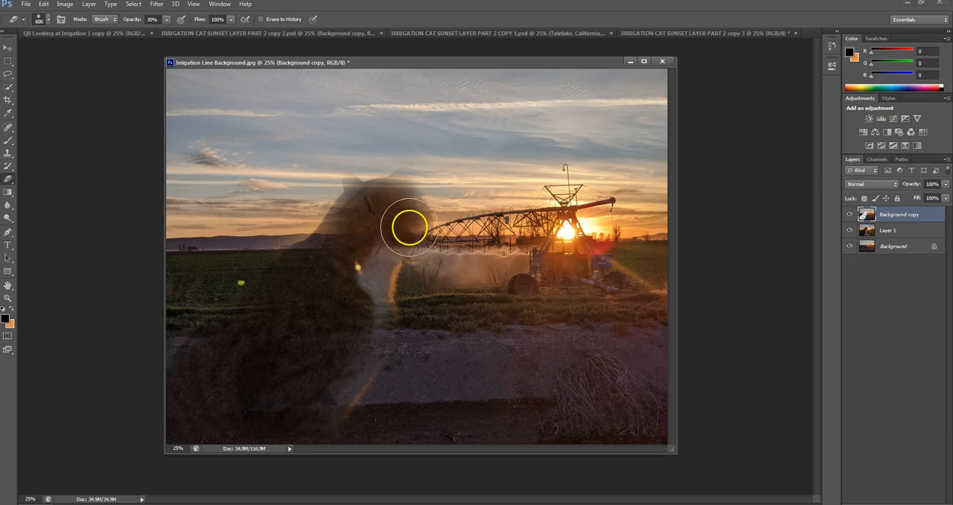
mouse_move(410, 200)
mouse_down()
mouse_move(422, 233)
mouse_move(403, 242)
mouse_move(419, 234)
mouse_move(419, 249)
mouse_move(396, 251)
mouse_move(425, 244)
mouse_move(398, 250)
mouse_move(422, 247)
mouse_move(402, 178)
mouse_move(395, 190)
mouse_move(406, 177)
mouse_move(346, 180)
mouse_move(362, 196)
mouse_move(351, 183)
mouse_move(360, 195)
mouse_move(402, 190)
mouse_move(383, 189)
mouse_move(404, 179)
mouse_move(363, 189)
mouse_move(378, 196)
mouse_move(399, 183)
mouse_move(403, 191)
mouse_move(376, 200)
mouse_move(347, 182)
mouse_move(393, 188)
mouse_move(406, 171)
mouse_move(416, 240)
mouse_move(399, 242)
mouse_move(344, 211)
mouse_move(198, 343)
mouse_move(181, 413)
mouse_up()
Step: Enlarge the Eraser brush and erase more of Background copy over the cat's chest and body to reveal its fur
key(bracketright)
key(bracketright)
key(bracketright)
key(bracketright)
key(bracketright)
mouse_move(378, 300)
mouse_down()
mouse_move(358, 354)
mouse_move(325, 408)
mouse_move(281, 430)
mouse_move(374, 313)
mouse_move(357, 353)
mouse_move(294, 405)
mouse_move(364, 250)
mouse_move(347, 251)
mouse_move(344, 231)
mouse_move(248, 318)
mouse_up()
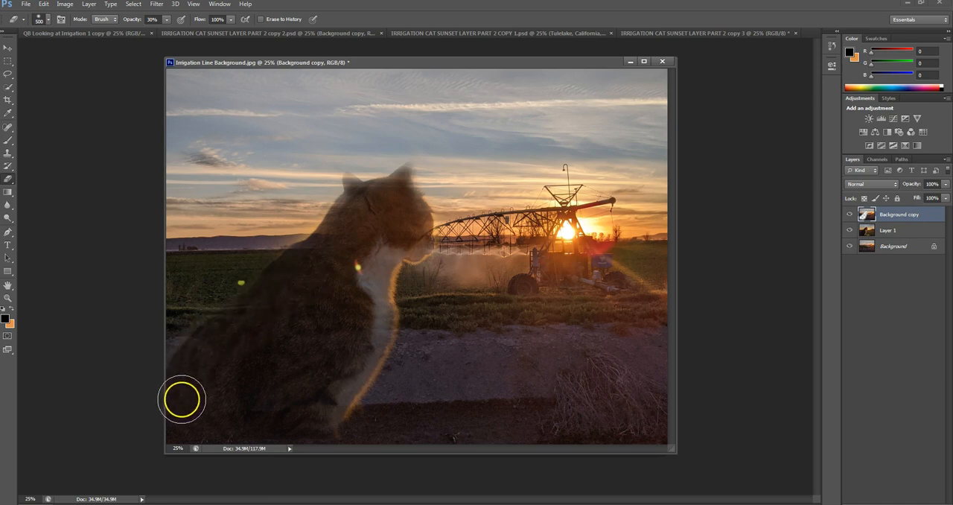
Step: Erase Background copy from the cat's face down across its body with a smaller Eraser brush, reducing the size to 125 px
key(bracketleft)
key(bracketleft)
key(bracketleft)
key(bracketleft)
mouse_move(424, 233)
mouse_down()
mouse_move(415, 196)
mouse_move(393, 207)
mouse_move(408, 170)
mouse_move(398, 184)
mouse_move(410, 172)
mouse_move(404, 184)
mouse_move(414, 196)
mouse_move(346, 181)
mouse_move(348, 197)
mouse_move(319, 233)
mouse_move(227, 328)
mouse_move(214, 357)
mouse_move(241, 360)
mouse_up()
key(bracketleft)
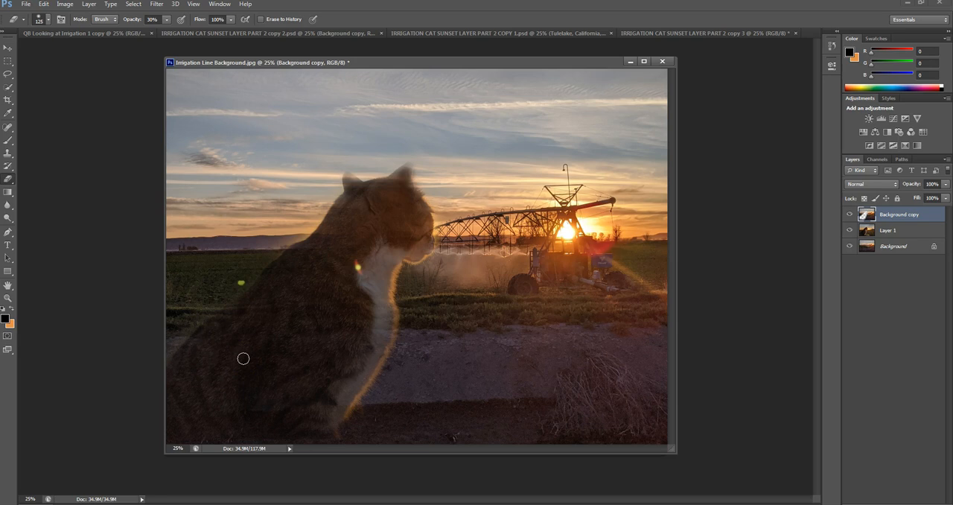